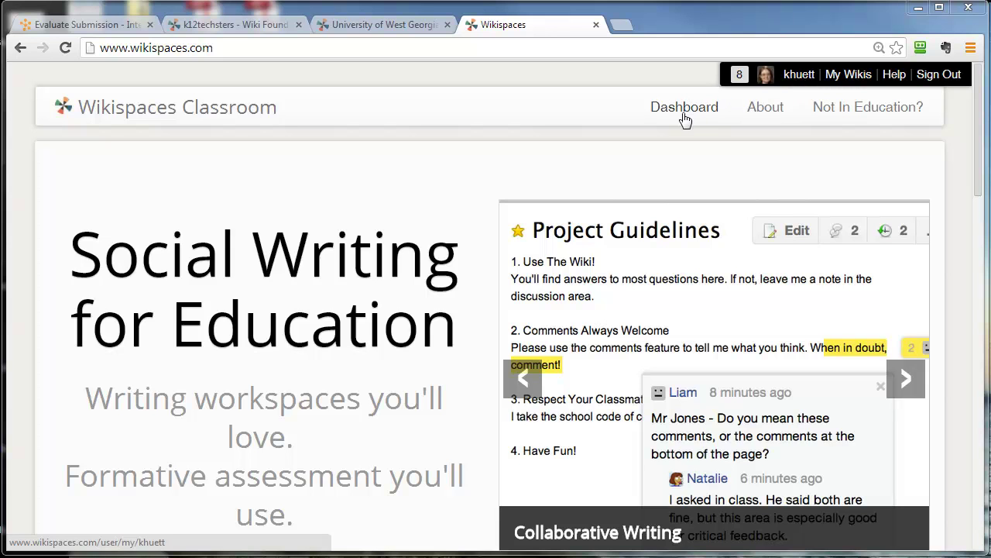
Start a new wiki from the account dashboard with K-12 Education (Primary and Secondary) as the industry.
click(800, 78)
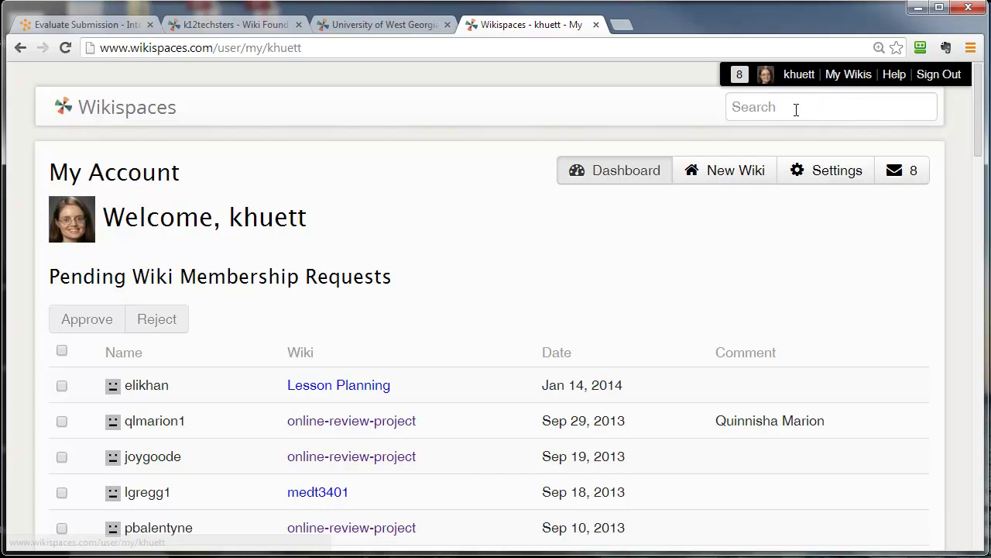
click(741, 169)
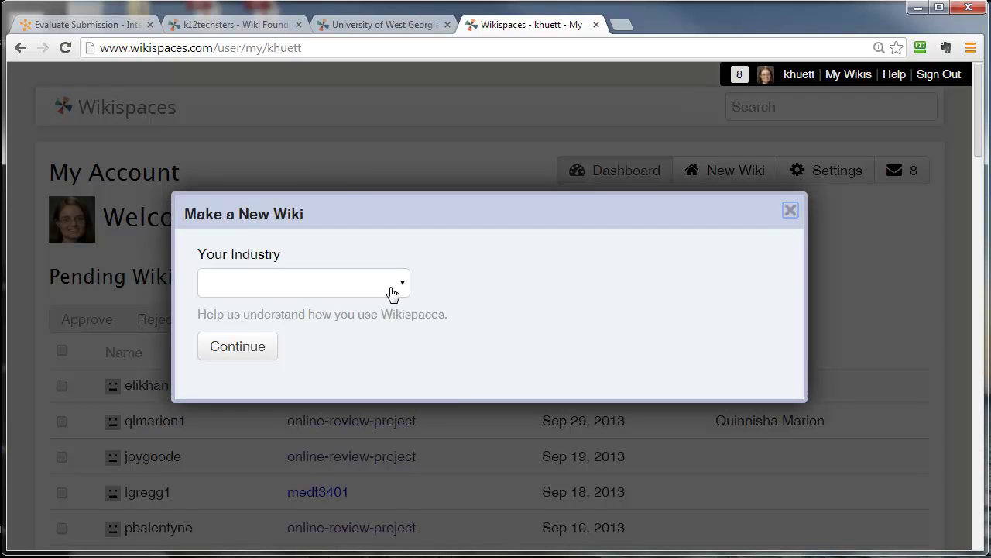
click(392, 292)
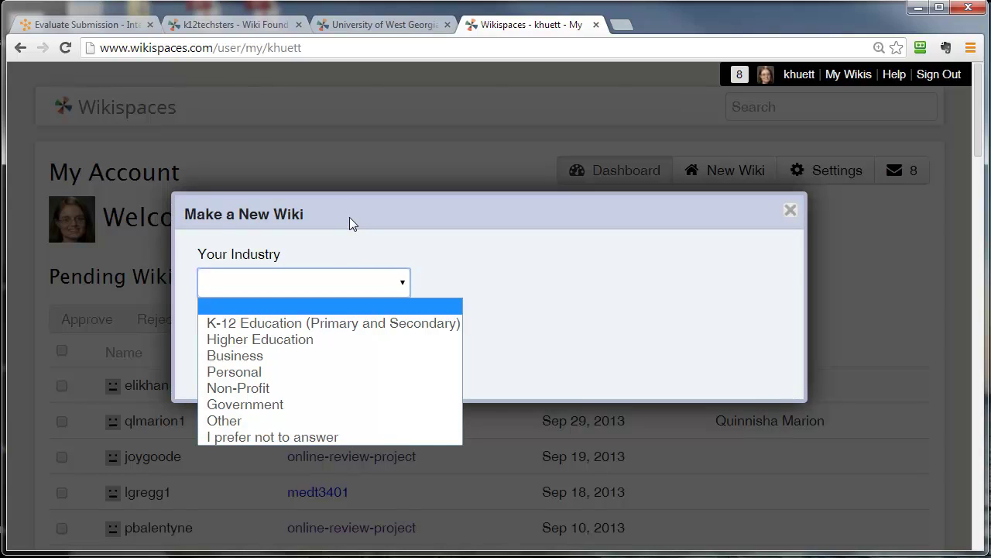
click(295, 323)
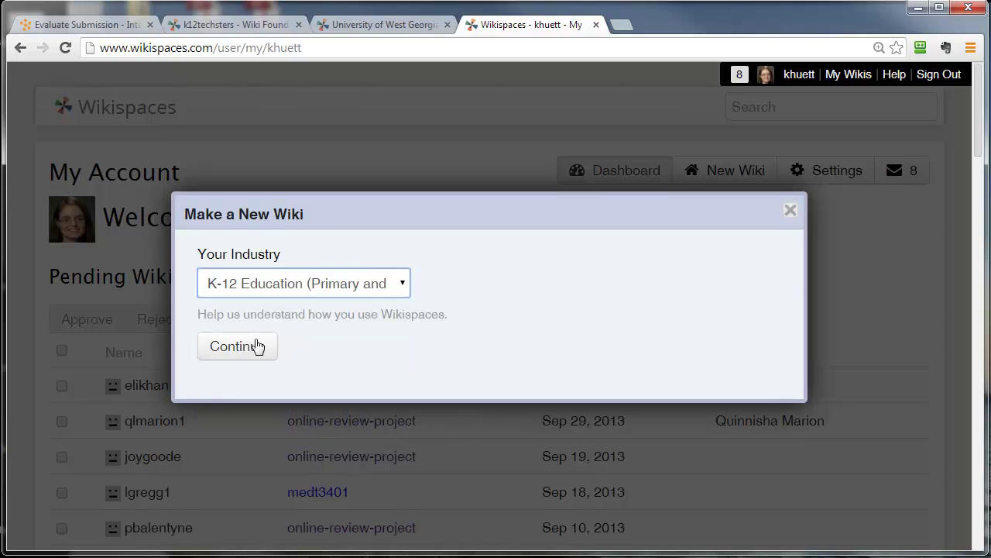
click(248, 349)
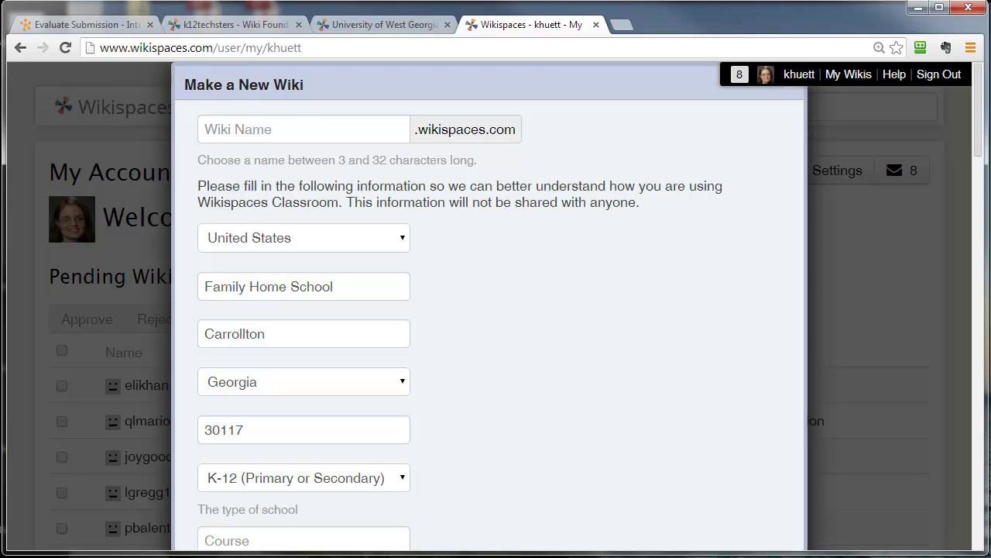
Name the new wiki corpuschristibay, keep the prefilled school details and educational-use certification, and create it.
click(294, 129)
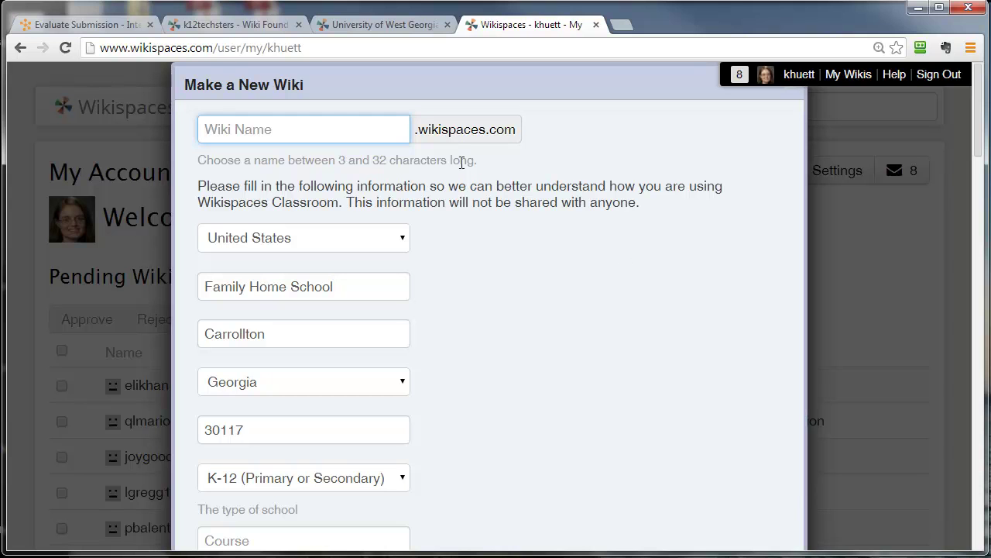
text(corpuschristibay)
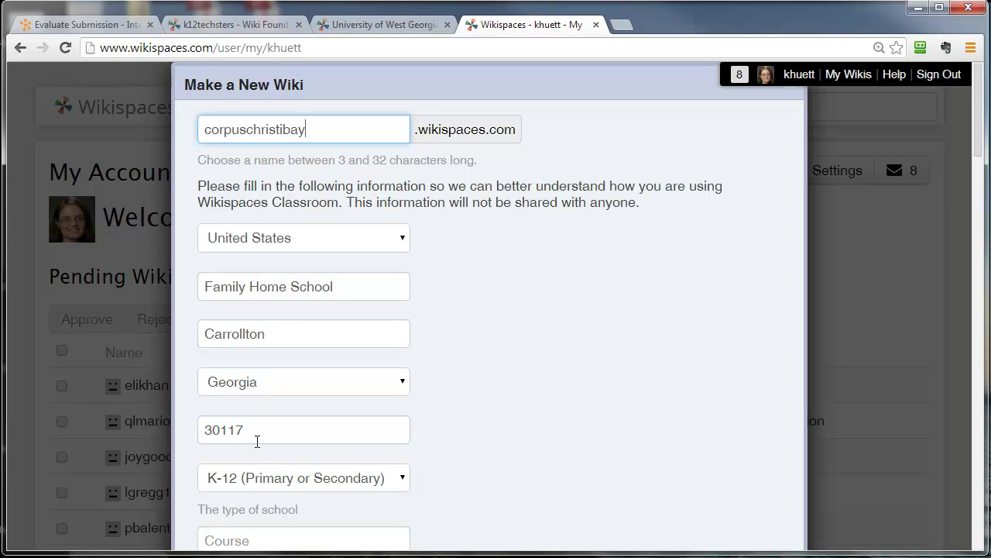
scroll(543, 431, down, 2)
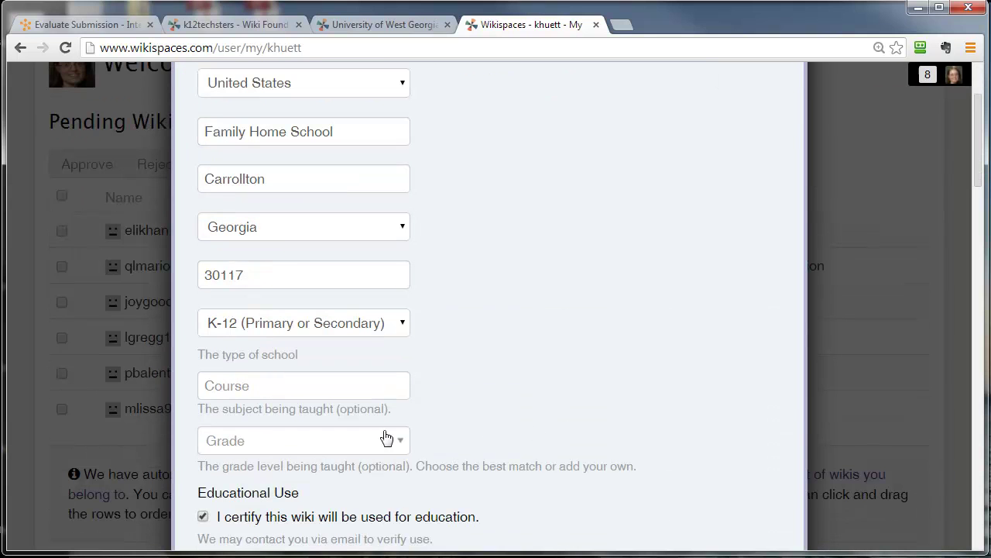
scroll(317, 378, down, 2)
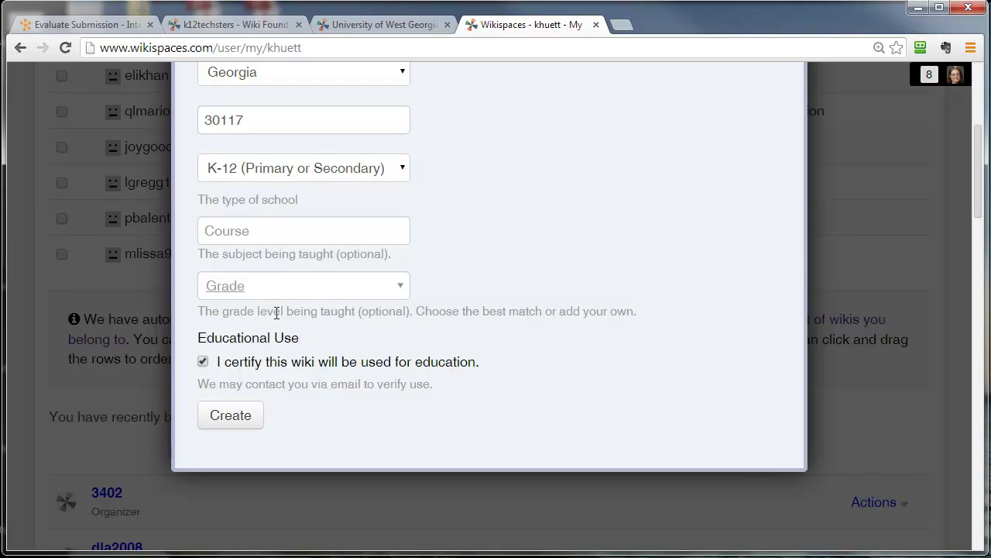
click(232, 418)
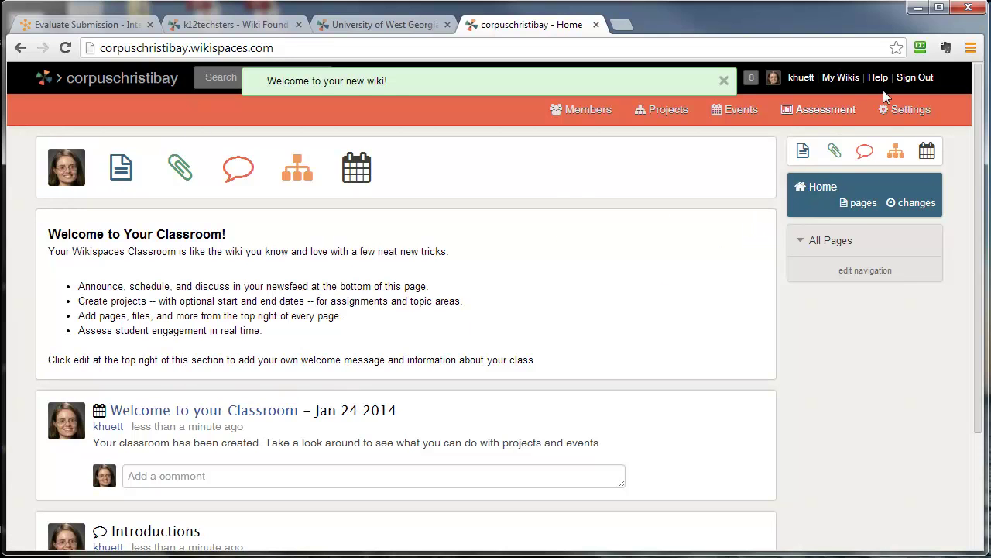
Change the wiki's application type to Wiki in its general settings, save it and return to the wiki's home page.
click(912, 111)
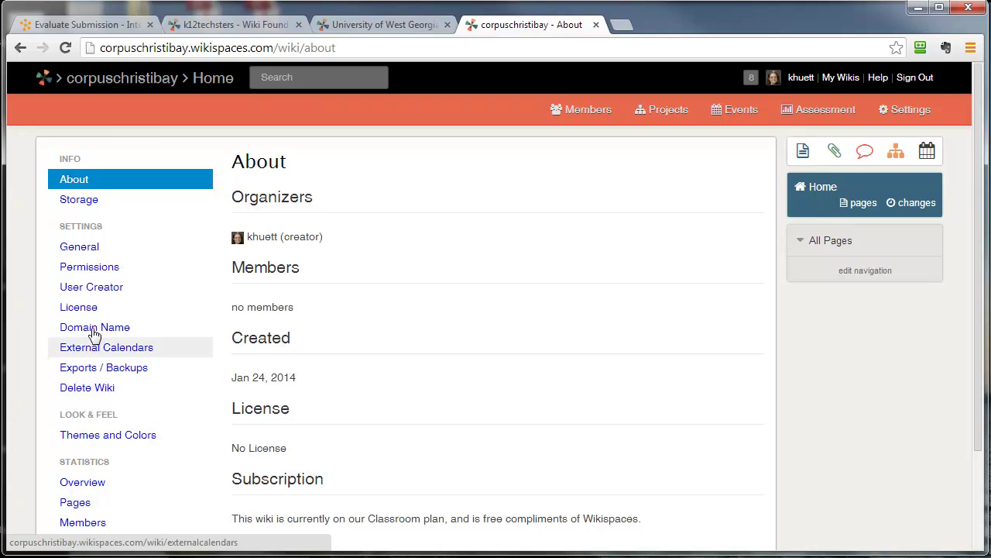
click(82, 250)
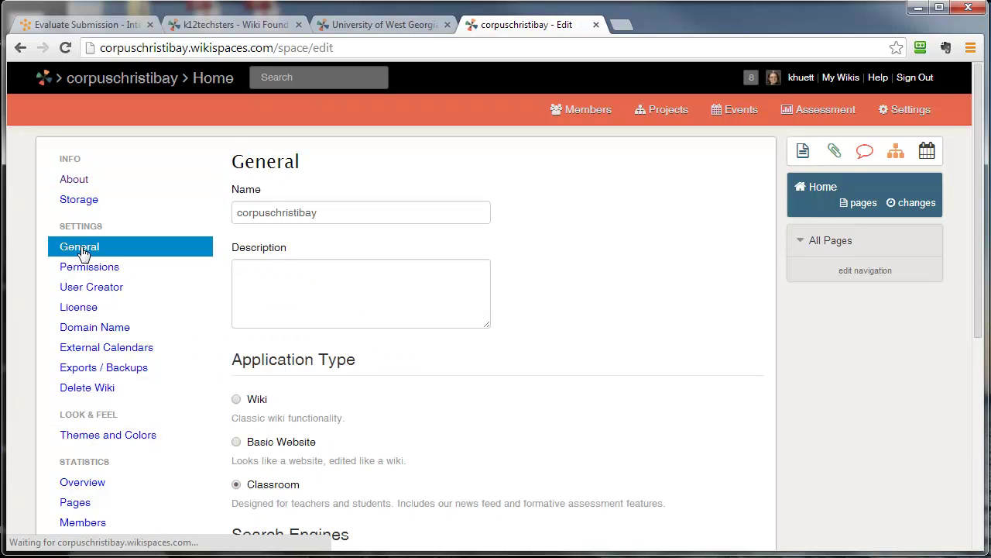
scroll(292, 309, down, 1)
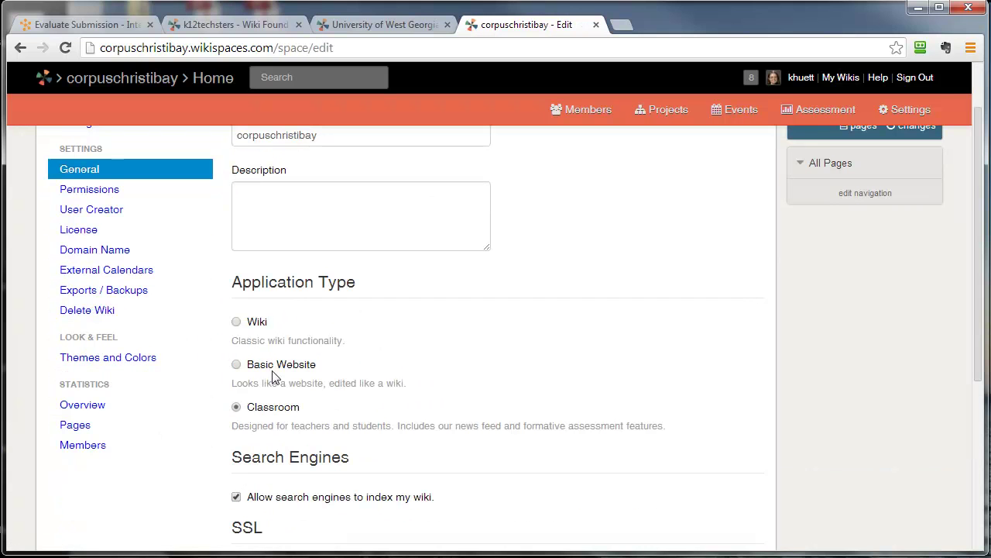
click(238, 324)
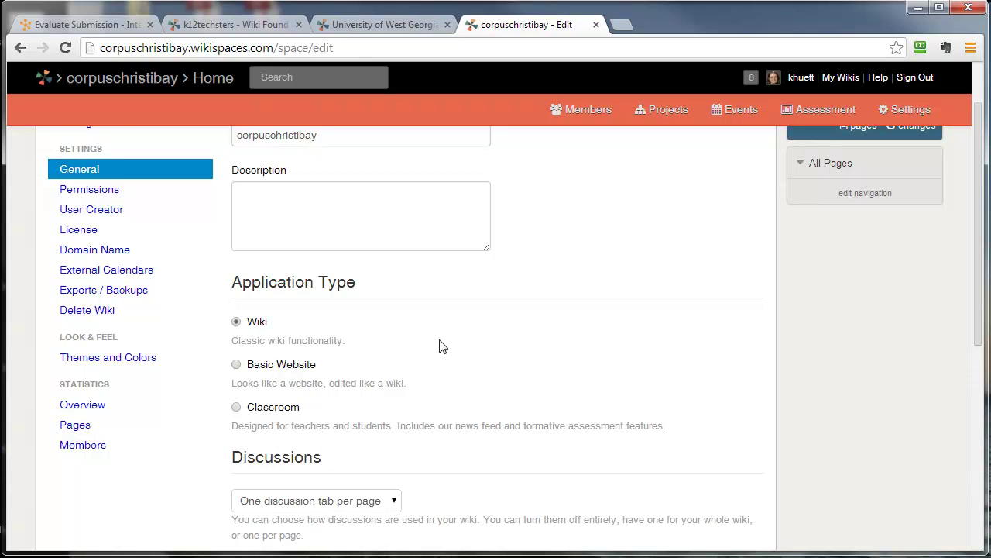
scroll(438, 347, down, 1)
scroll(453, 345, down, 1)
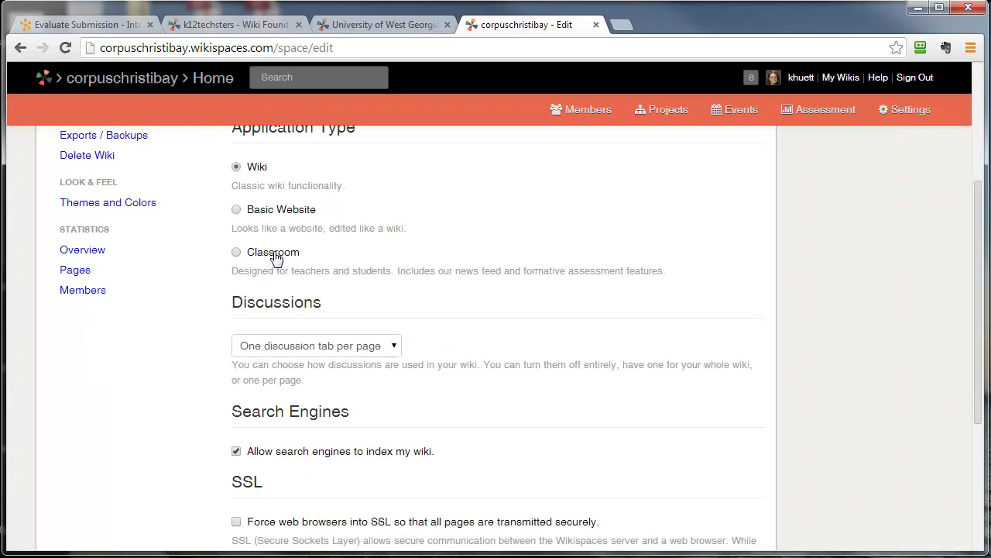
scroll(457, 290, up, 3)
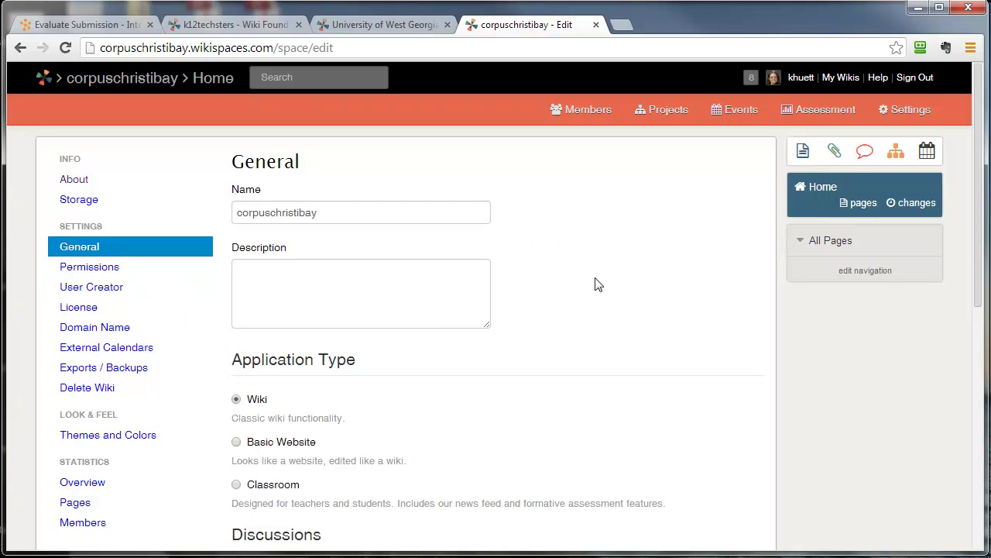
scroll(387, 346, down, 6)
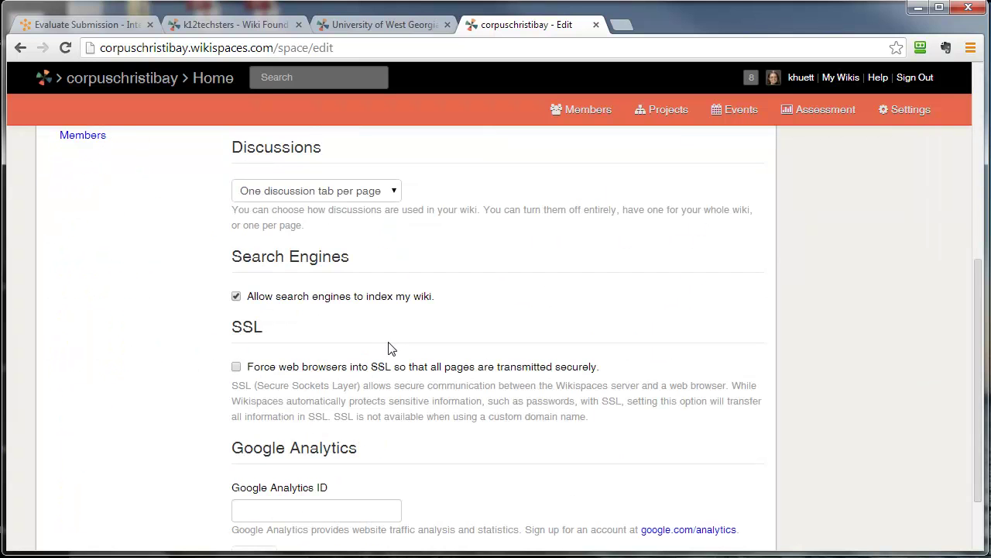
click(254, 467)
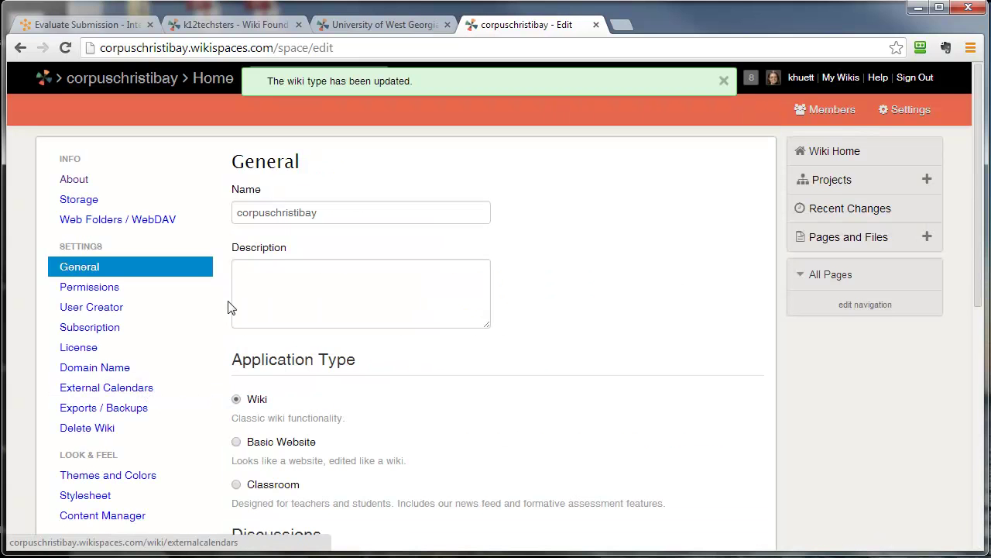
click(89, 87)
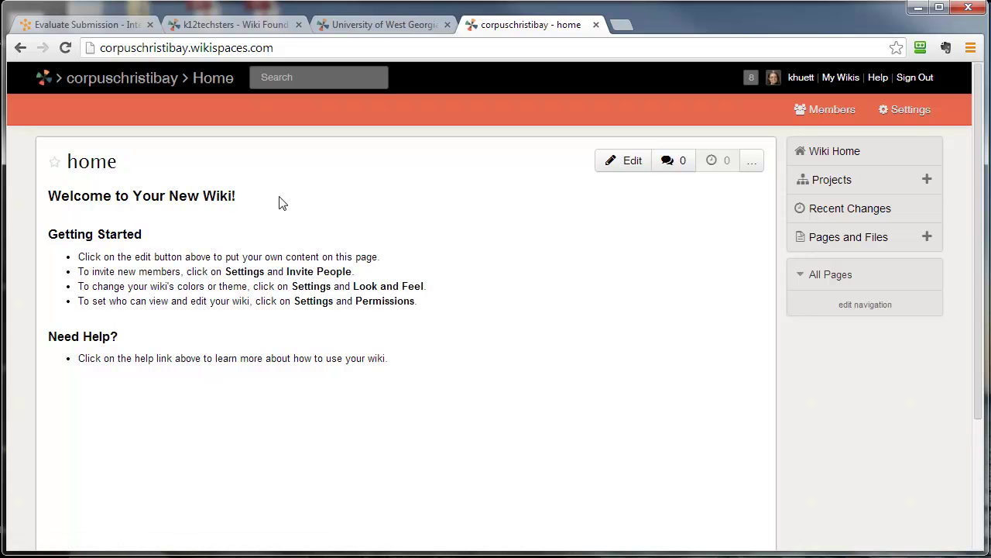
Examine the themes available for the wiki and the color options of its current Plato theme.
click(908, 111)
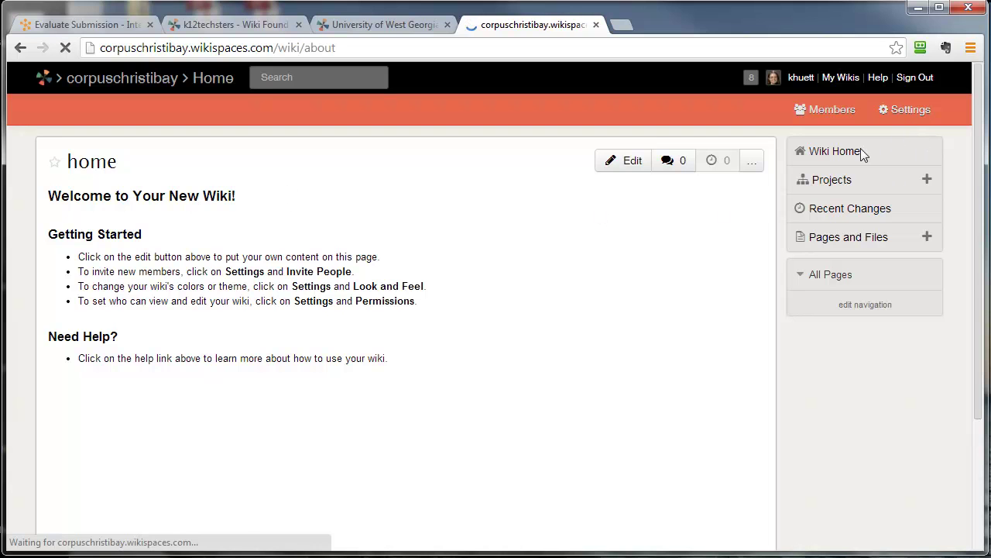
click(106, 479)
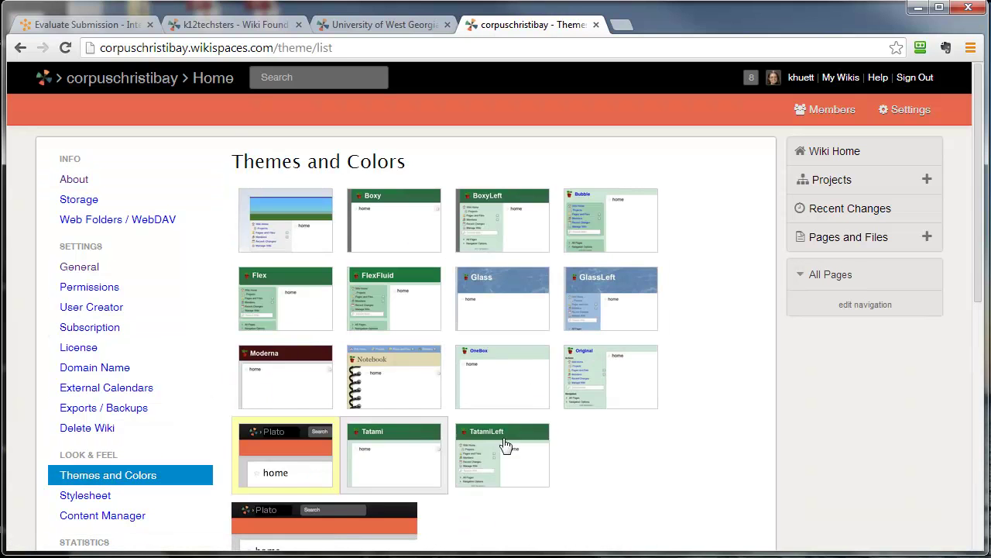
scroll(354, 389, down, 3)
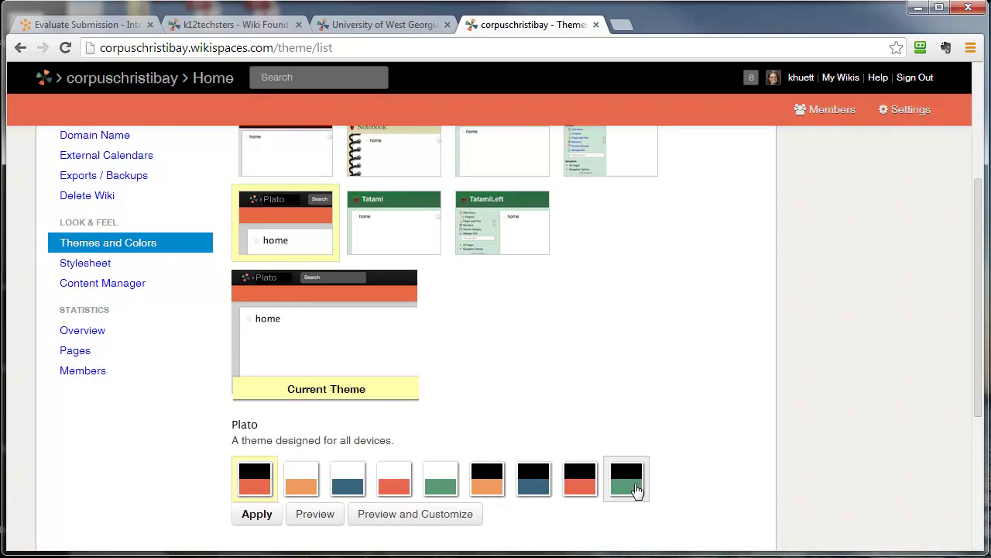
scroll(505, 479, up, 1)
scroll(505, 478, up, 2)
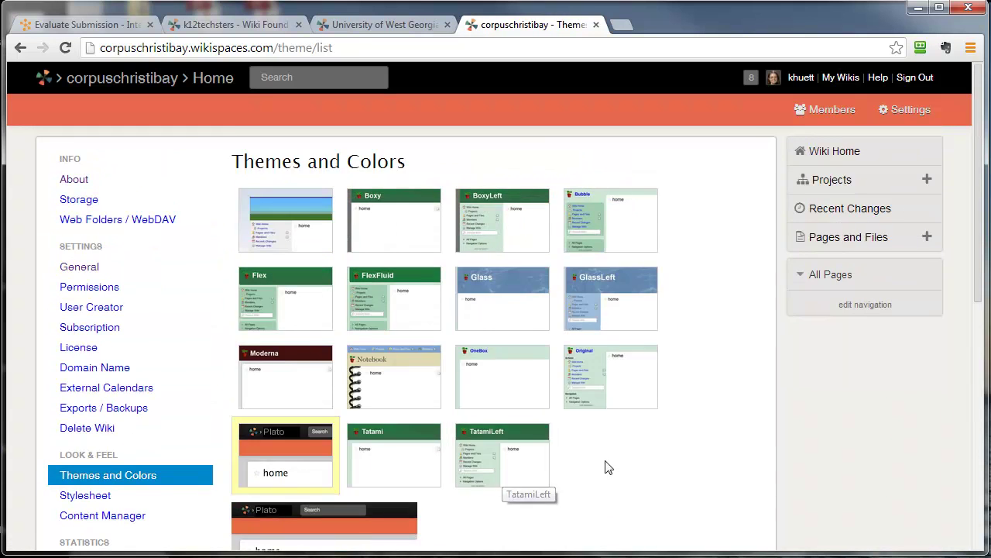
scroll(603, 466, down, 4)
scroll(596, 460, up, 3)
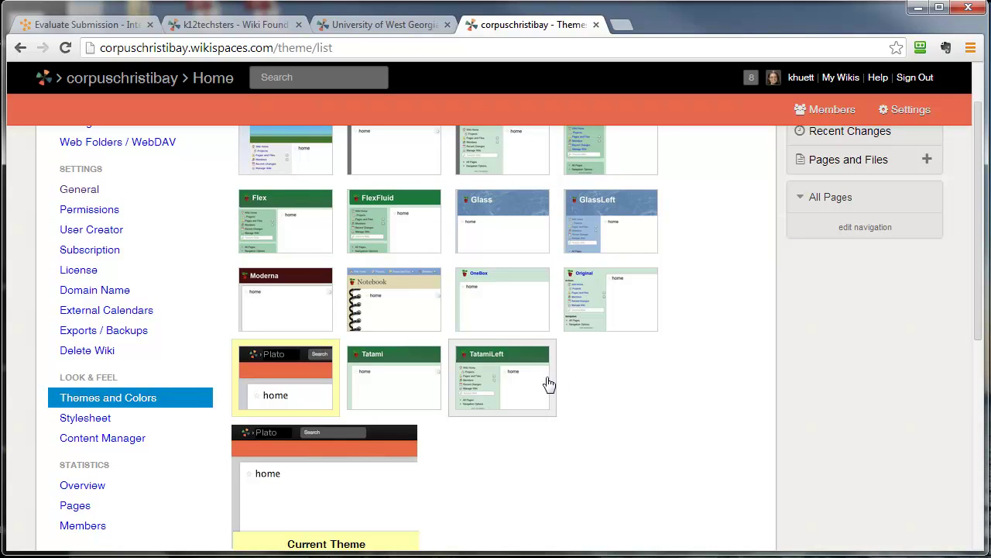
Select the TatamiLeft theme without applying it and review its preview and color options.
click(499, 380)
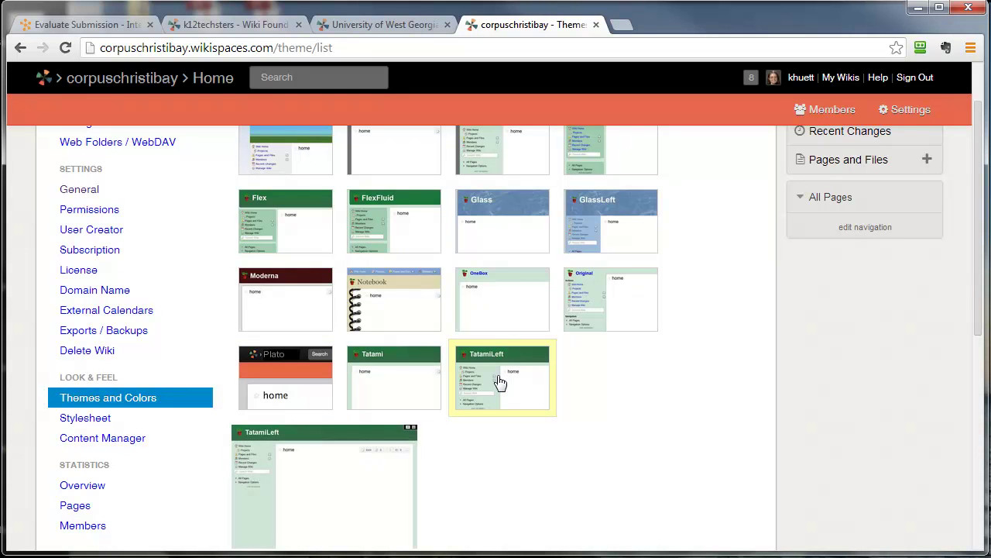
scroll(395, 498, down, 2)
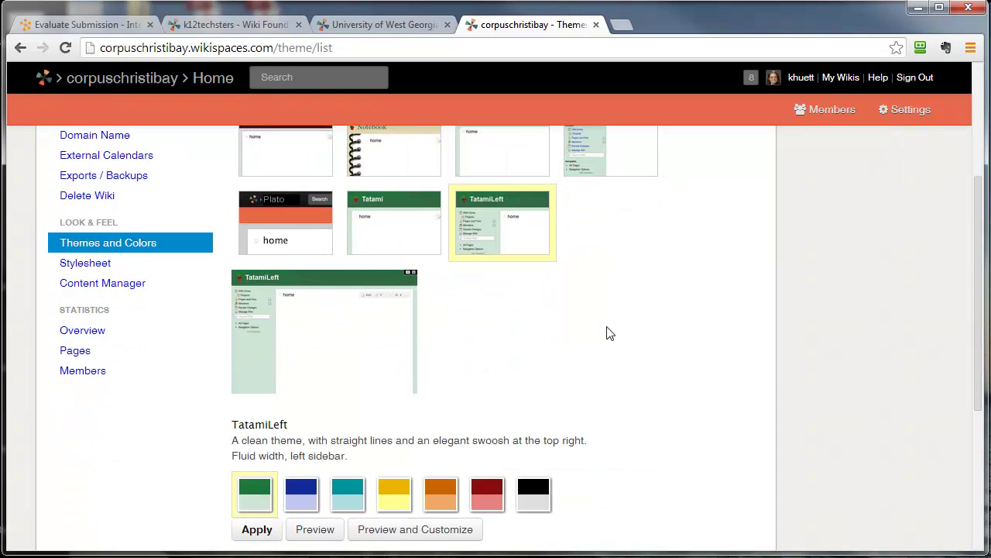
scroll(610, 334, down, 1)
scroll(384, 418, up, 4)
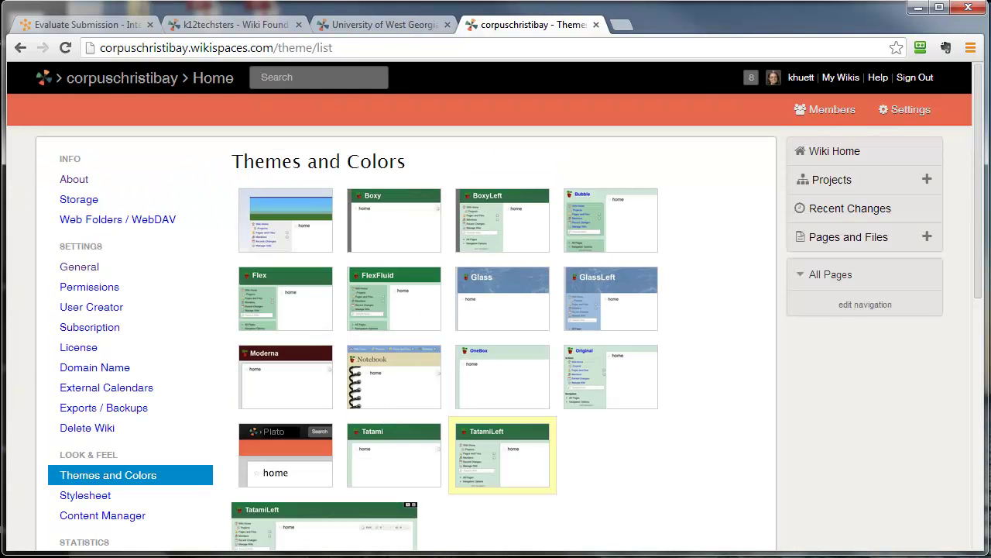
On the University of West Georgia wiki site, start a new wiki from the account dashboard and enter corpuschristibay as its name.
click(379, 24)
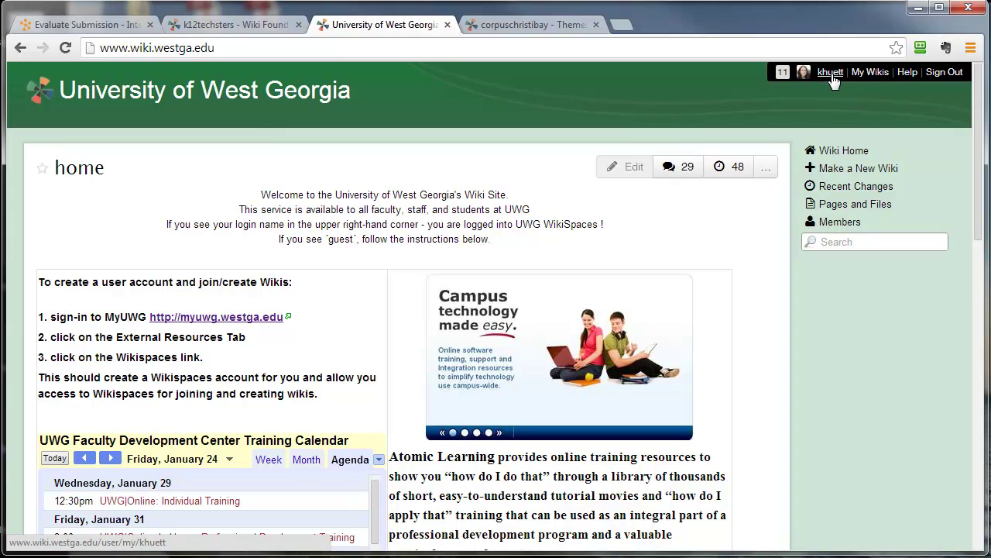
click(532, 24)
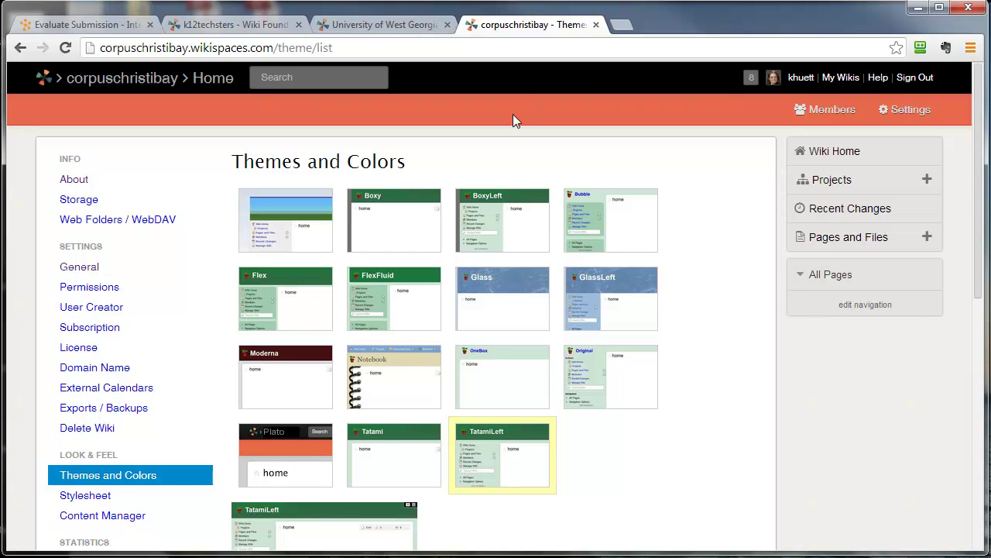
click(406, 26)
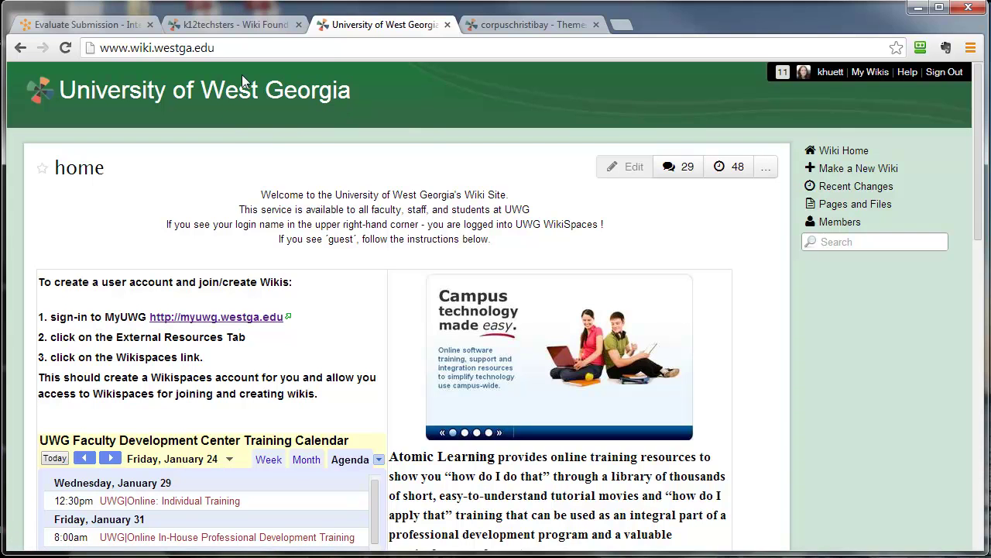
click(834, 77)
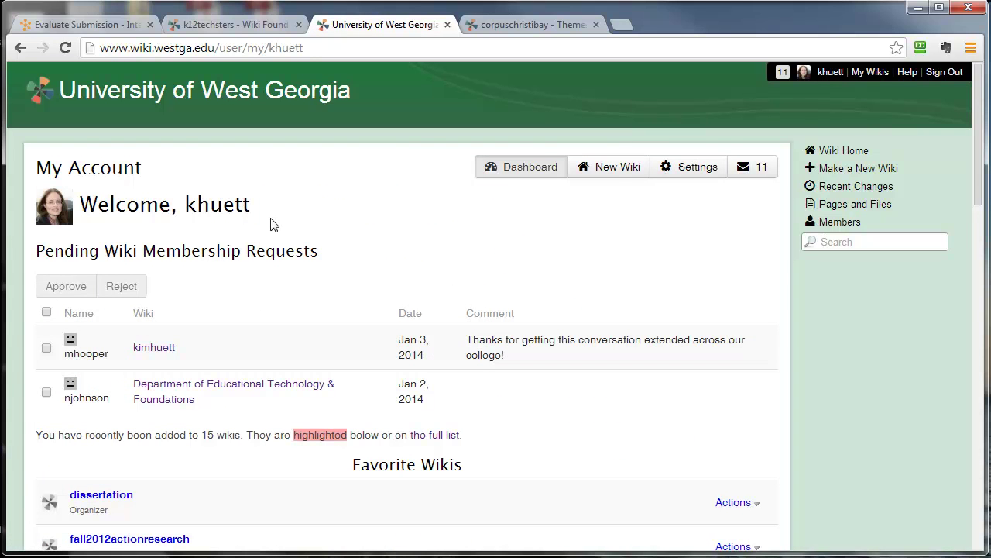
click(609, 168)
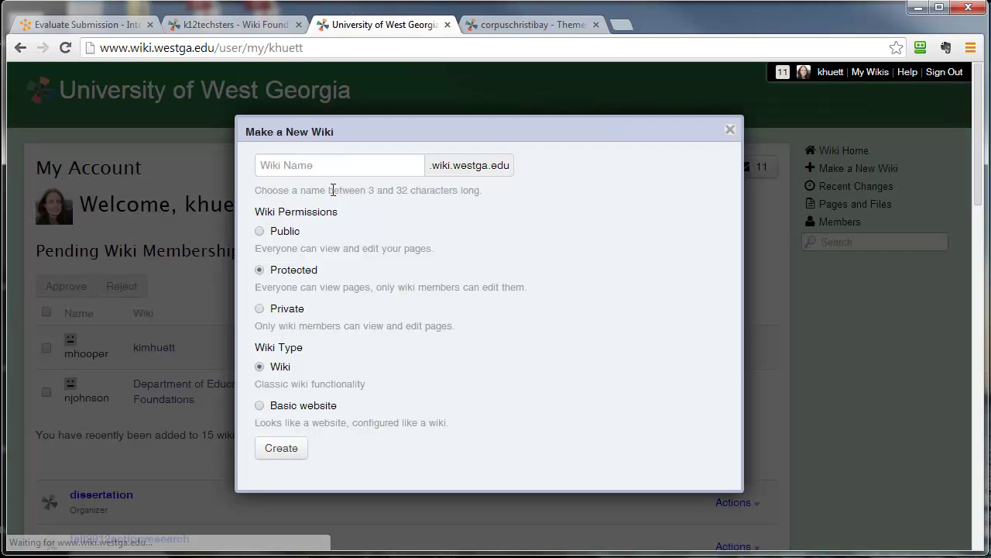
click(318, 170)
text(corpuschriti)
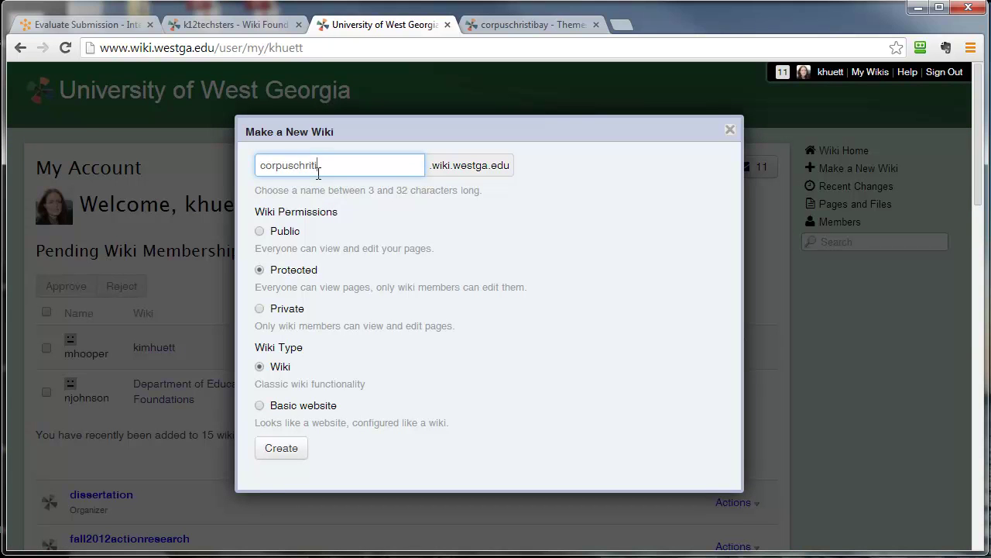
text(stibay)
Switch back to the corpuschristibay wiki on wikispaces.com and open its home page.
click(504, 25)
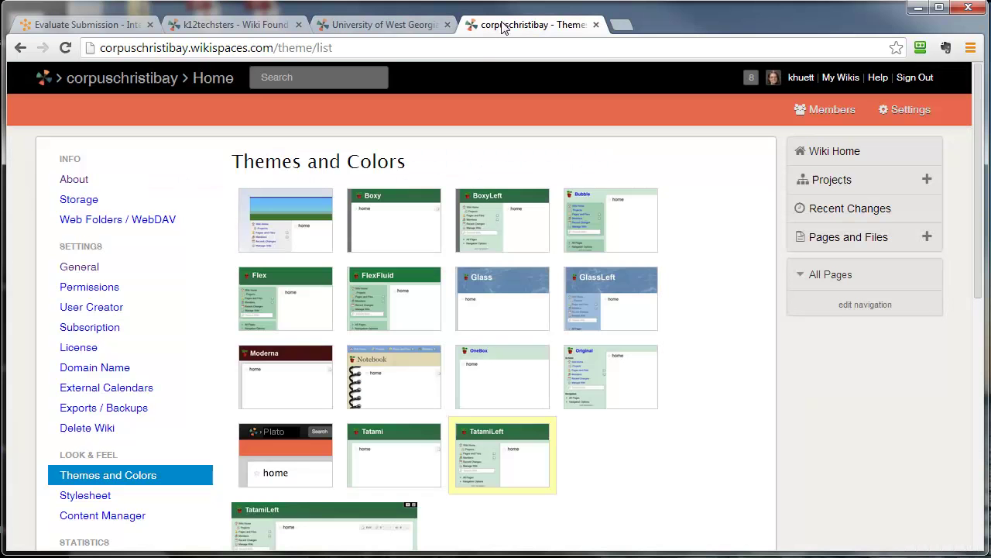
click(126, 79)
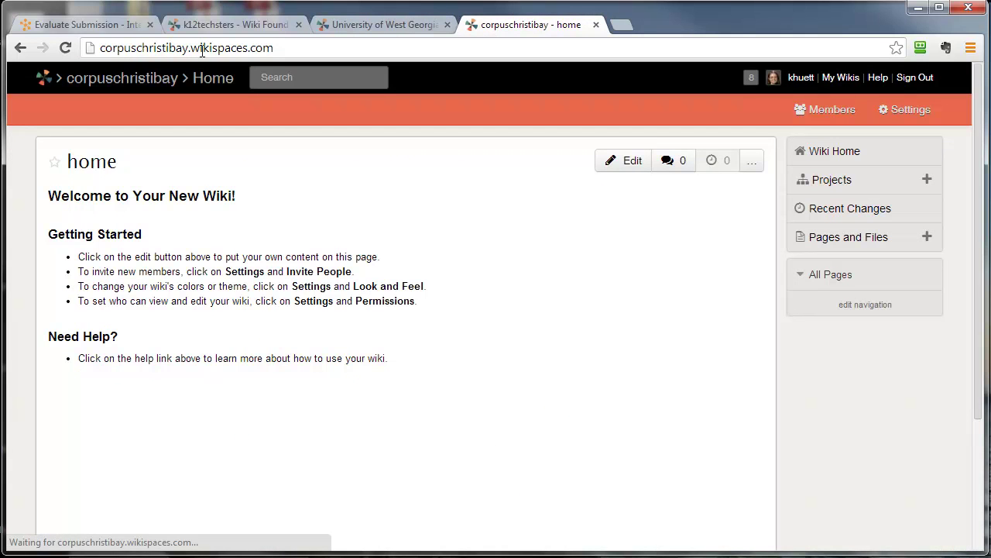
On the University of West Georgia site, create the corpuschristibay wiki with Protected permissions and the classic Wiki type, and end its welcome tour.
click(361, 30)
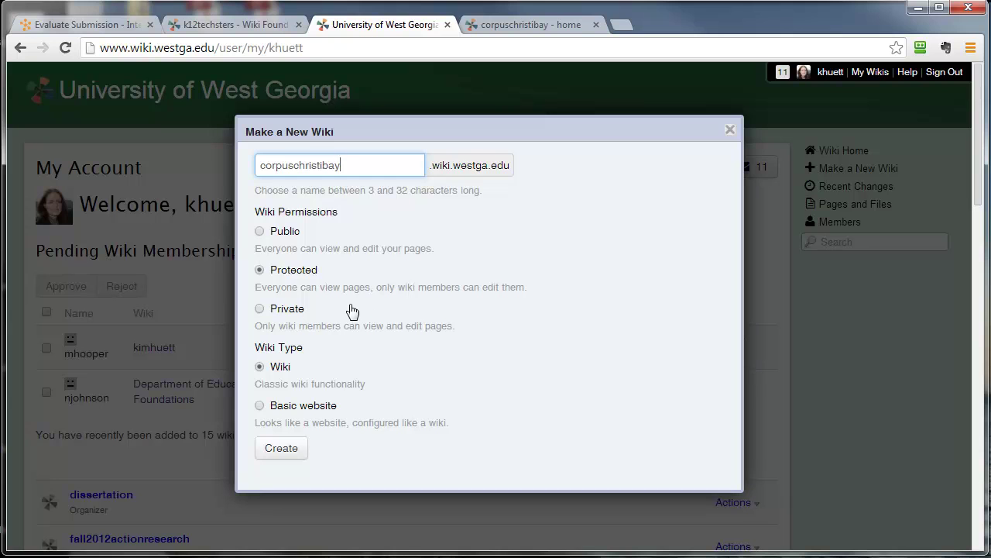
click(433, 133)
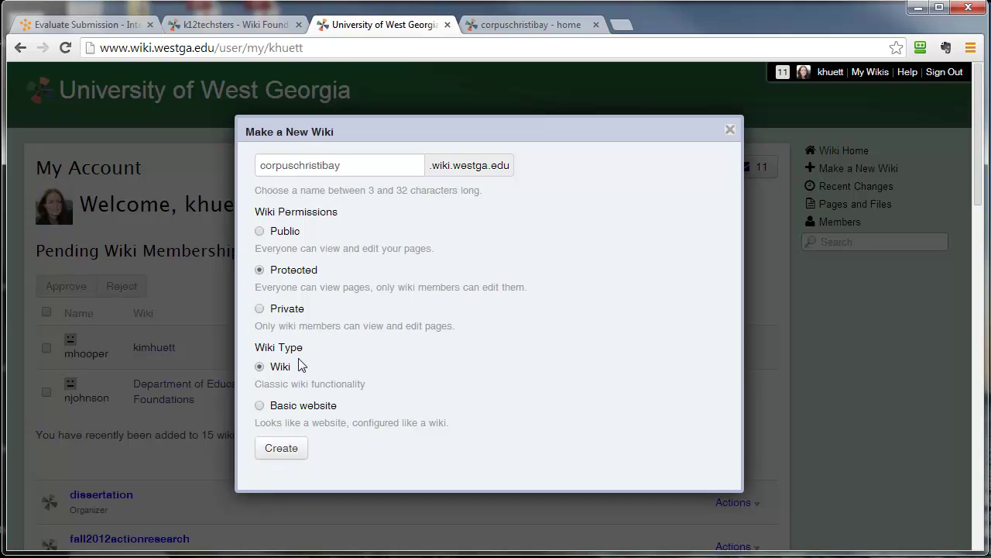
click(280, 450)
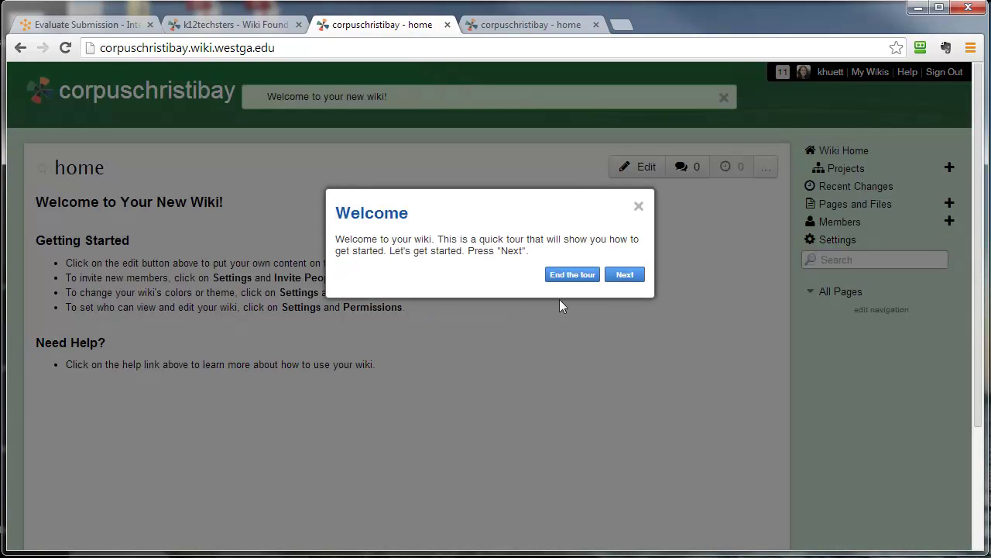
click(577, 275)
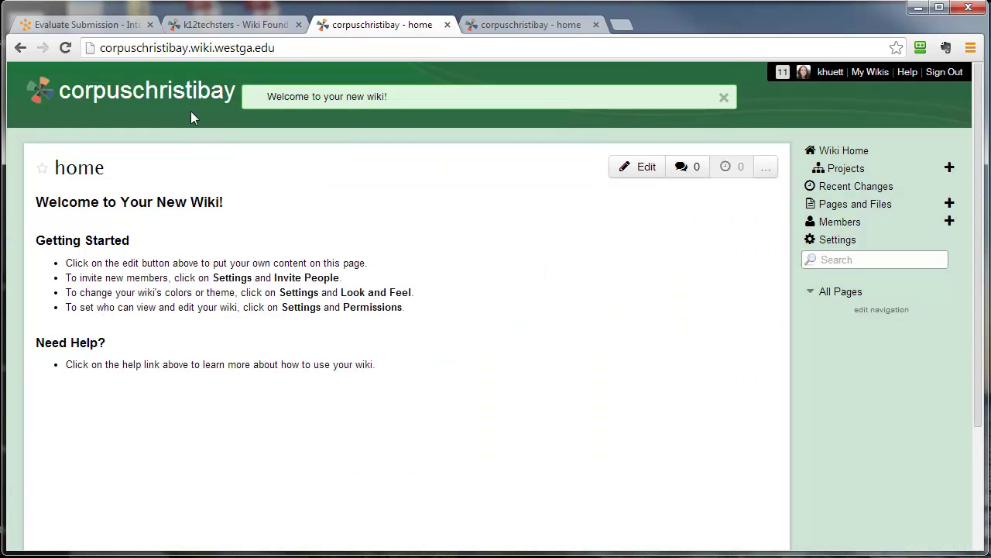
click(154, 47)
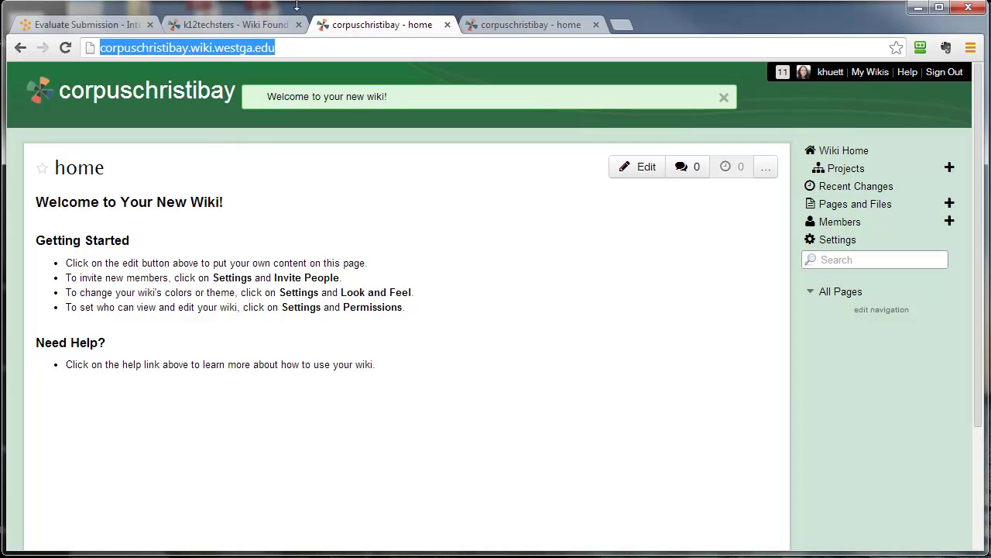
click(528, 298)
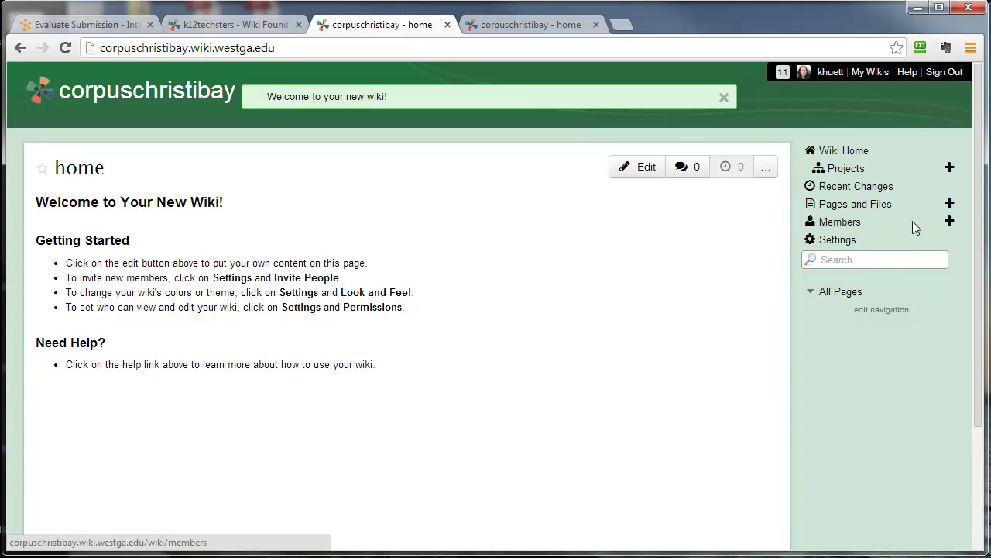
Apply the Moderna theme in purple to the University of West Georgia corpuschristibay wiki and return to its home page.
click(838, 242)
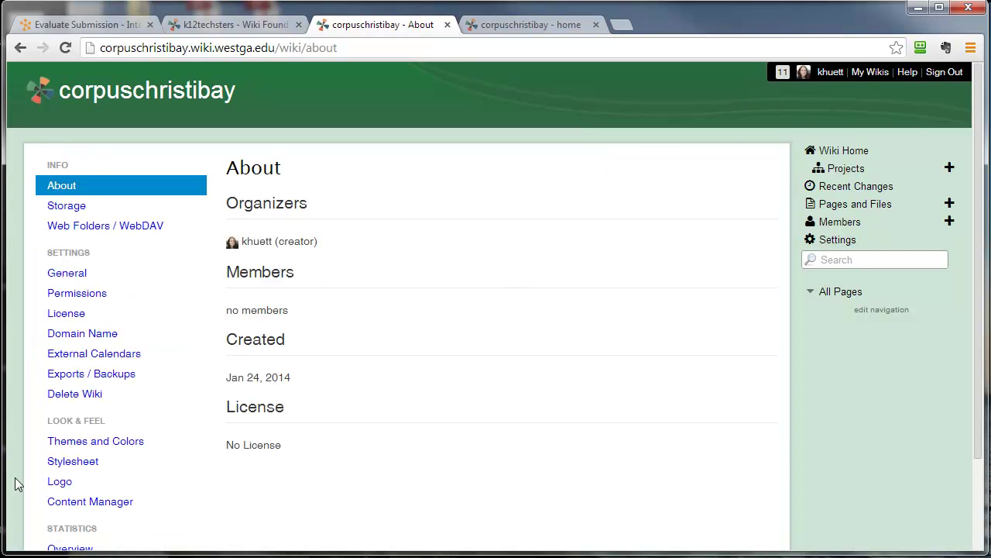
click(92, 443)
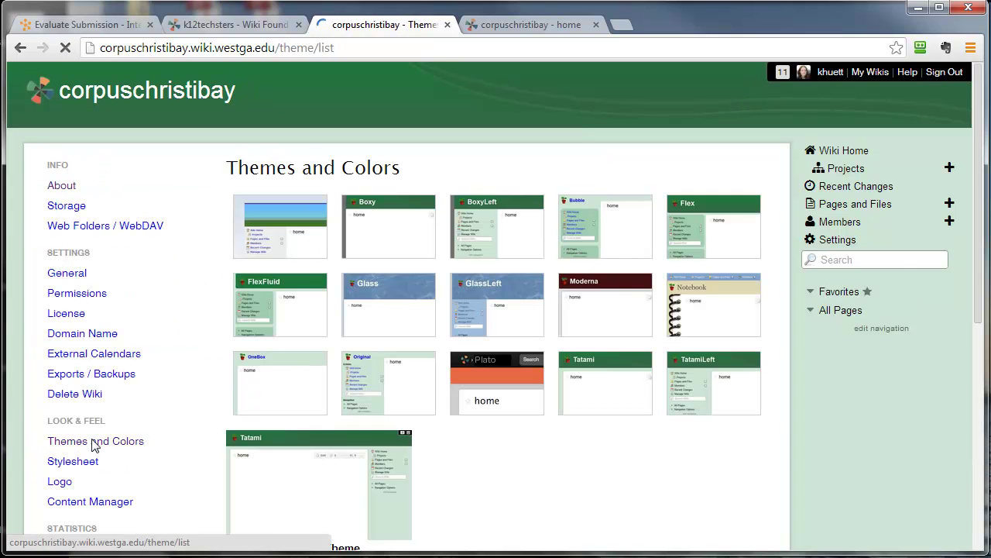
click(583, 325)
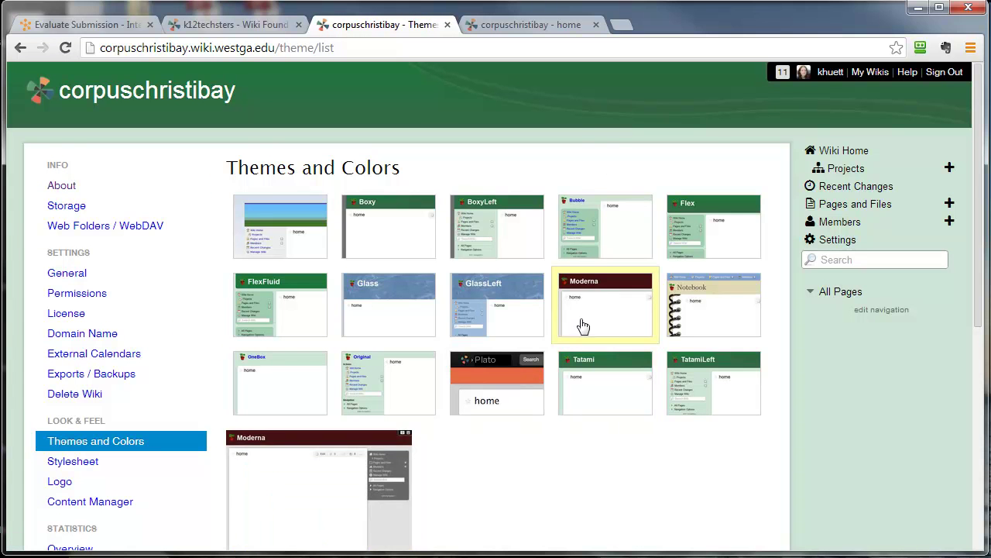
scroll(504, 430, down, 3)
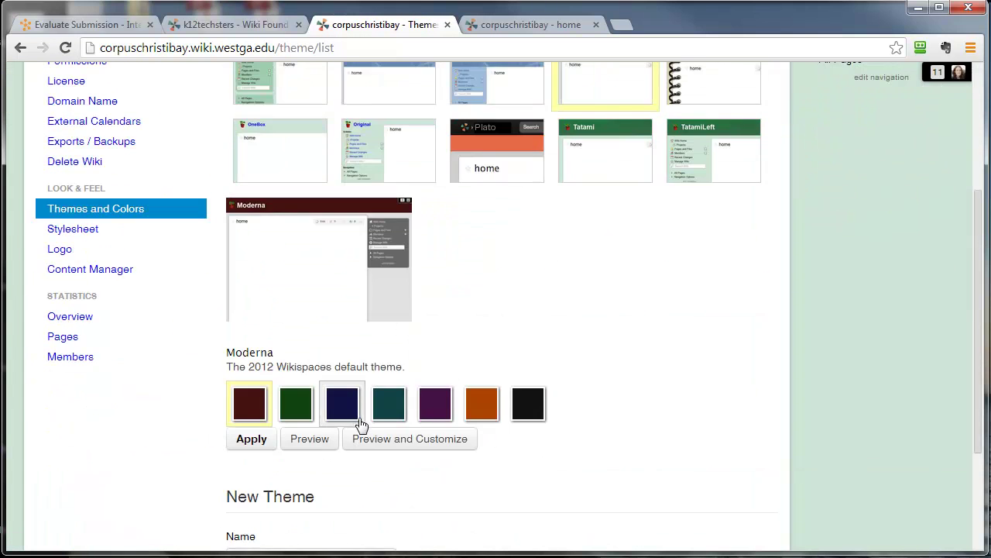
click(435, 413)
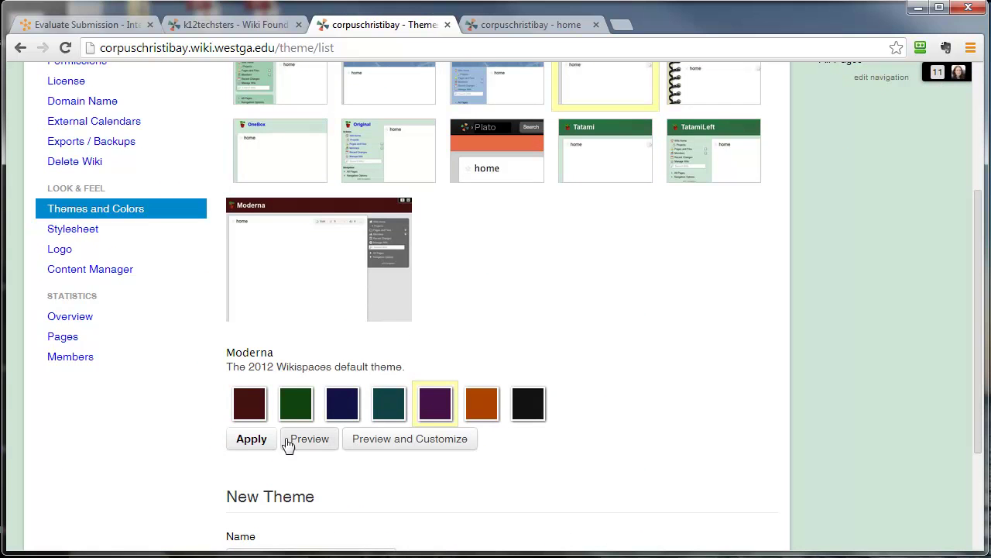
click(247, 443)
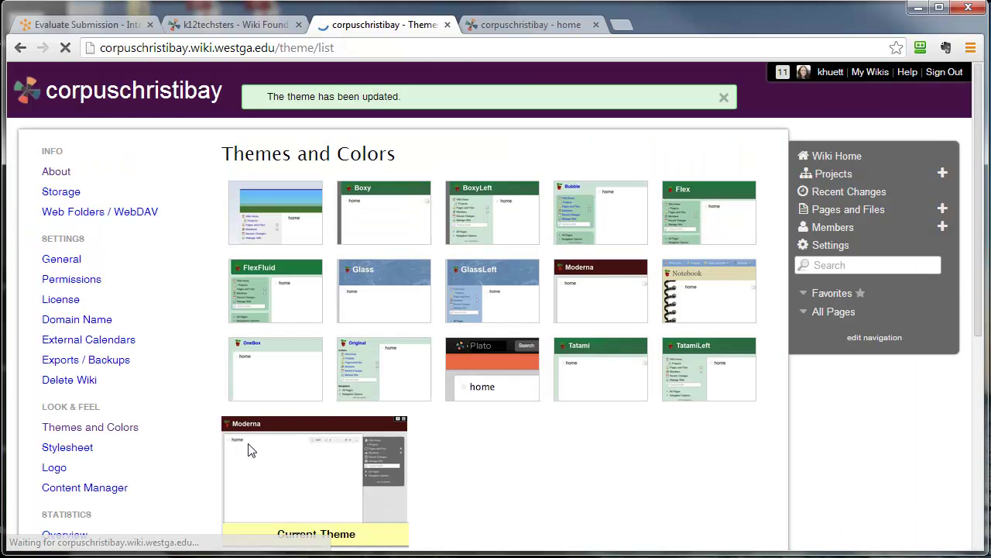
click(107, 99)
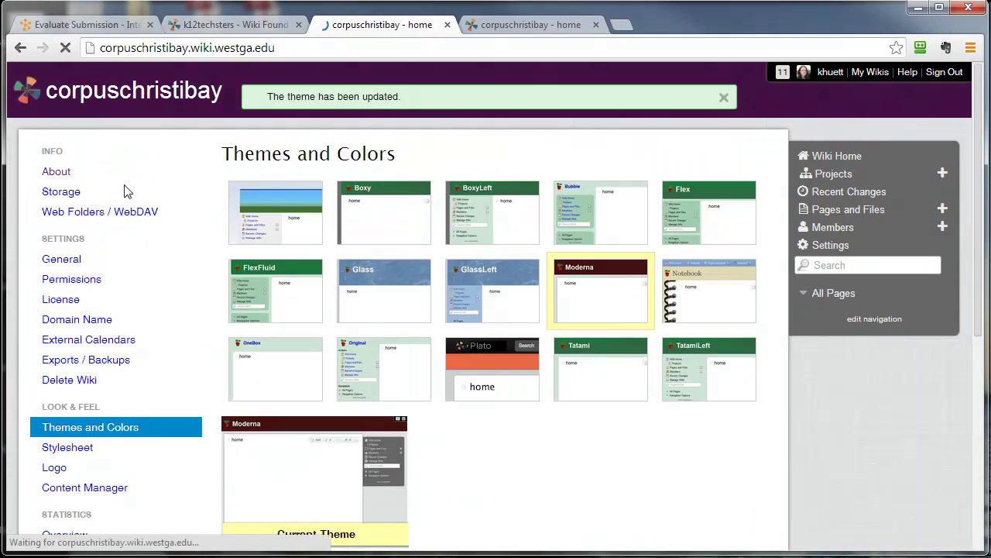